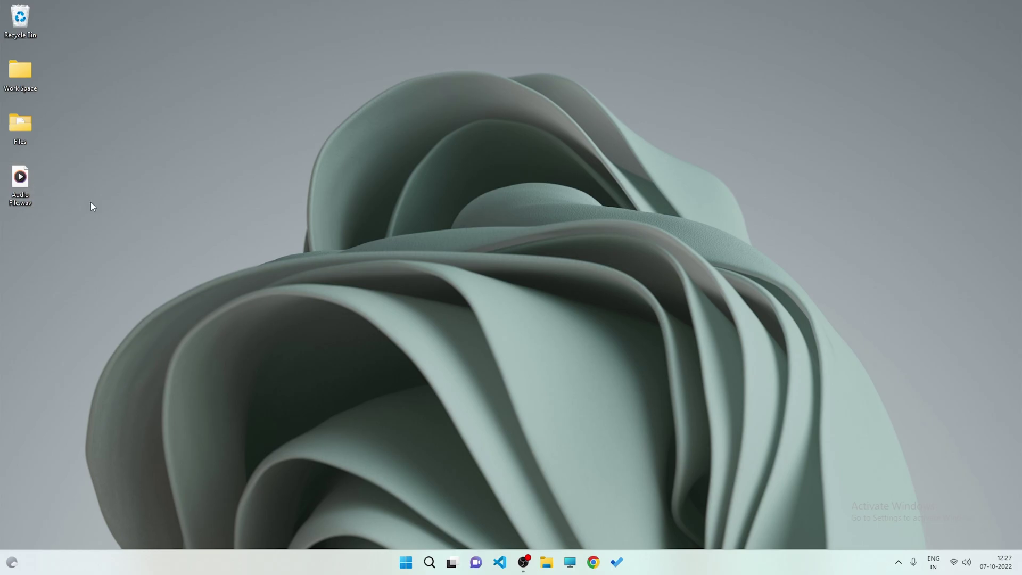
Step: Launch Adobe Premiere Pro 2022 by searching 'pro' from the Start menu
key(super)
text(pro)
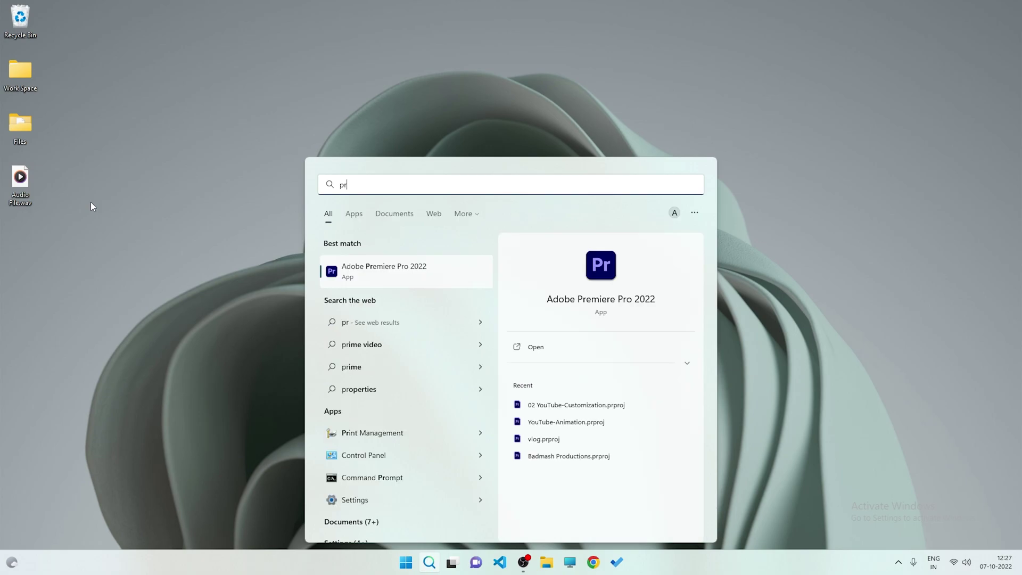
key(Return)
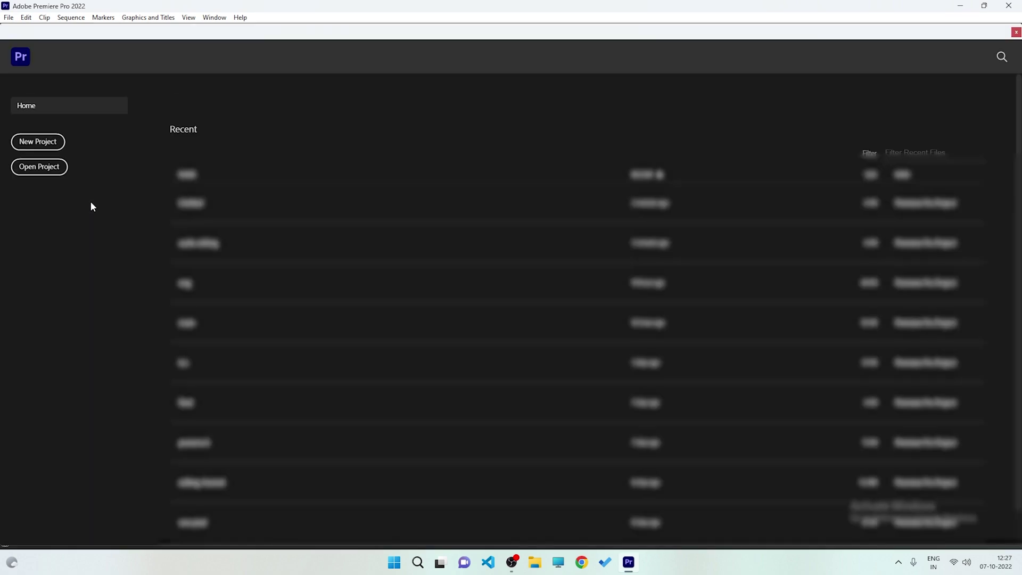
Step: Create a new project named Untitled, replacing the existing one
click(45, 141)
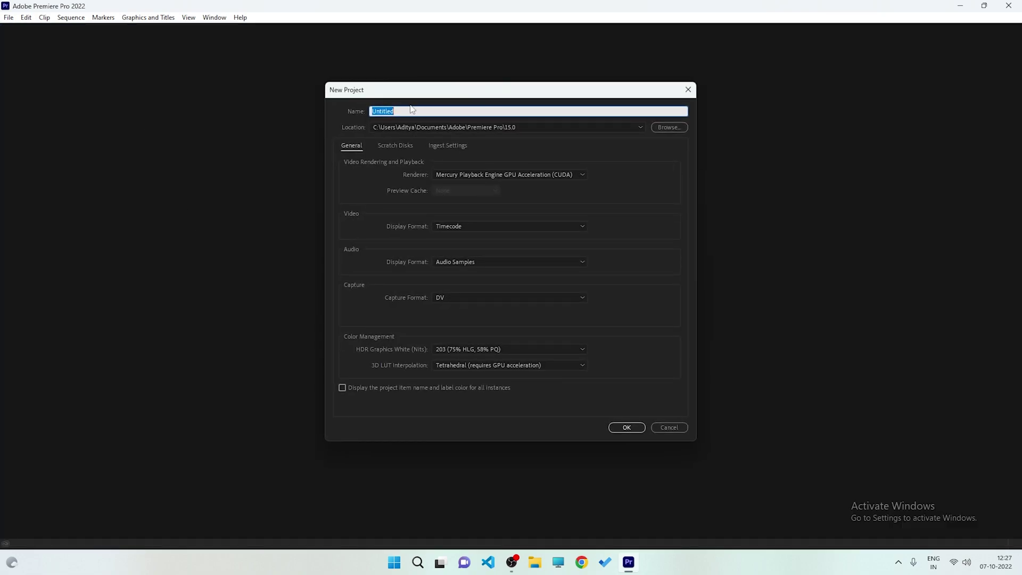
click(631, 425)
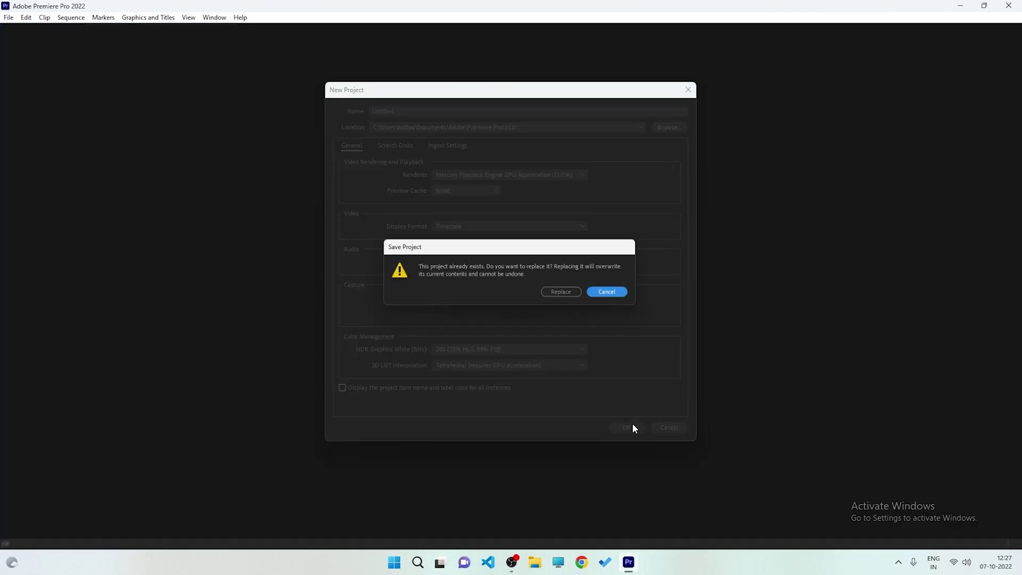
click(578, 294)
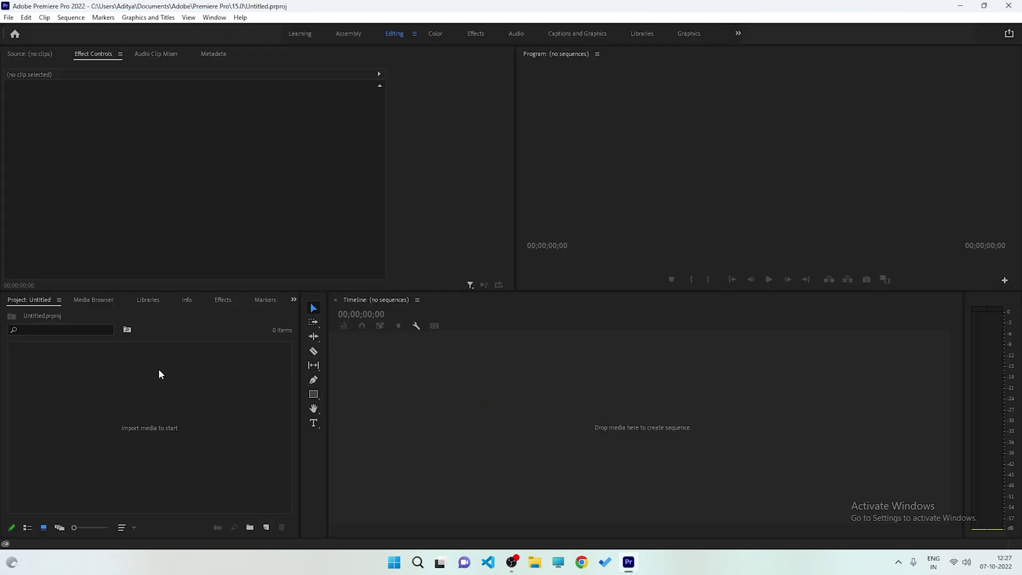
Step: Import Audio File.wav into the Project panel
double_click(148, 419)
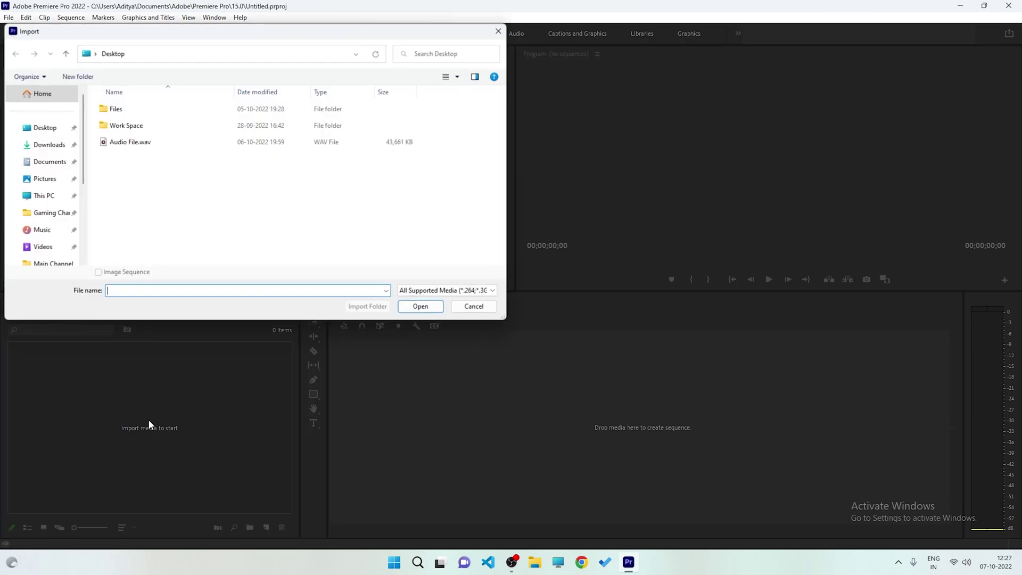
click(149, 145)
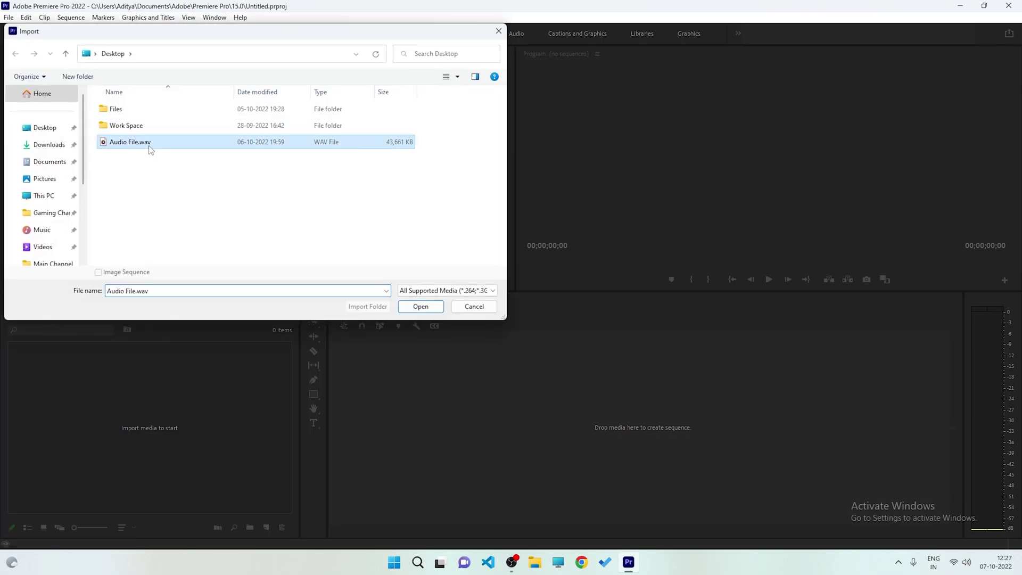
click(429, 307)
Step: Drag the Audio File.wav clip onto the timeline to create an Audio File sequence
click(226, 446)
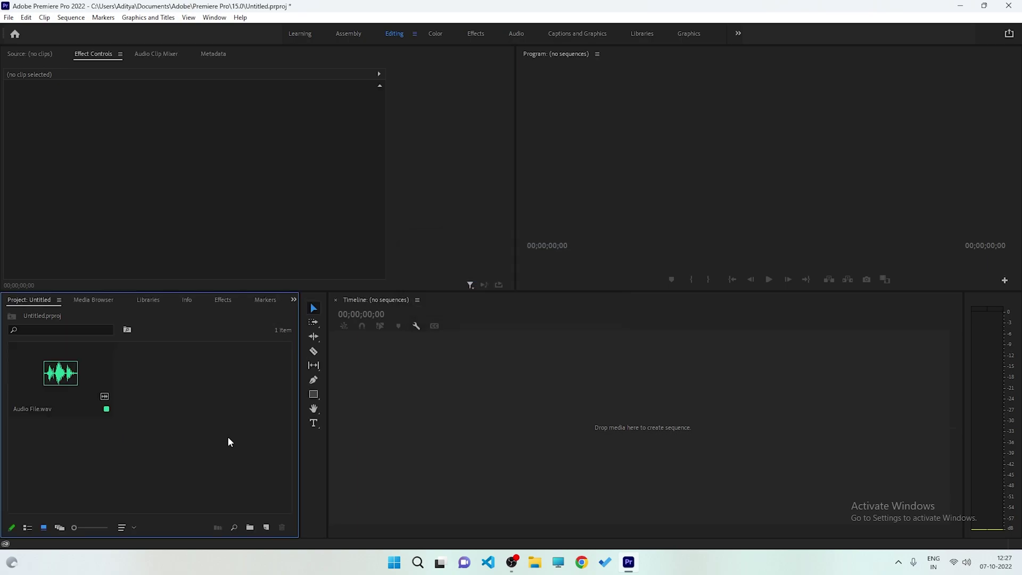
click(62, 376)
drag(63, 376, 608, 441)
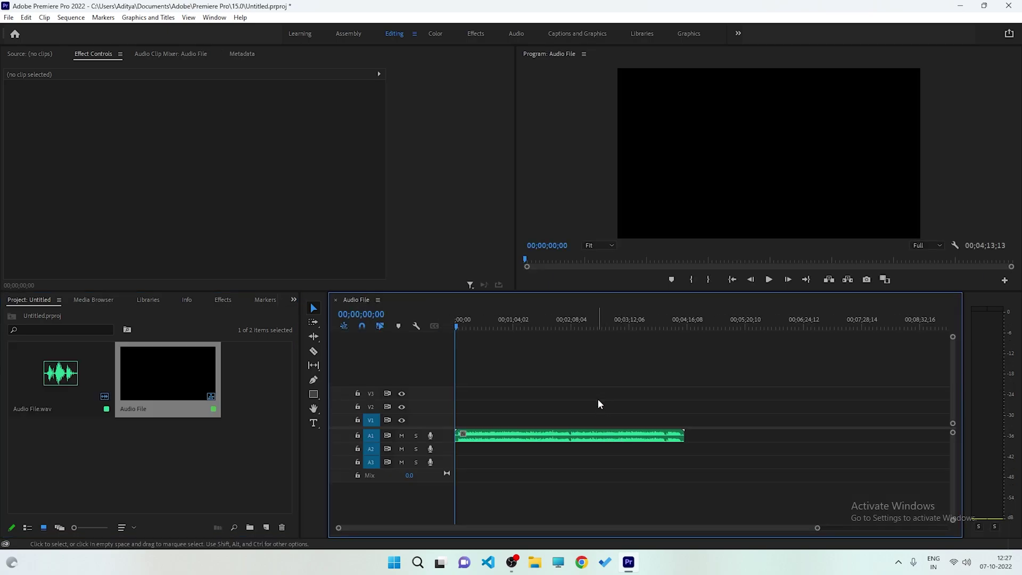
Step: Rewind the playhead and apply DeNoise, found by searching 'deno', to the A1 clip
click(520, 324)
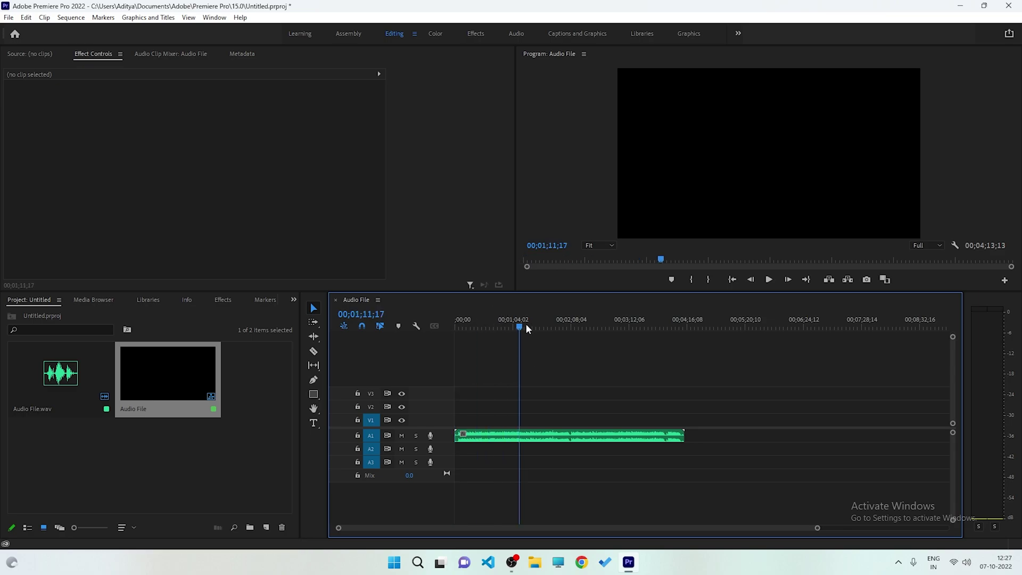
drag(526, 328, 417, 329)
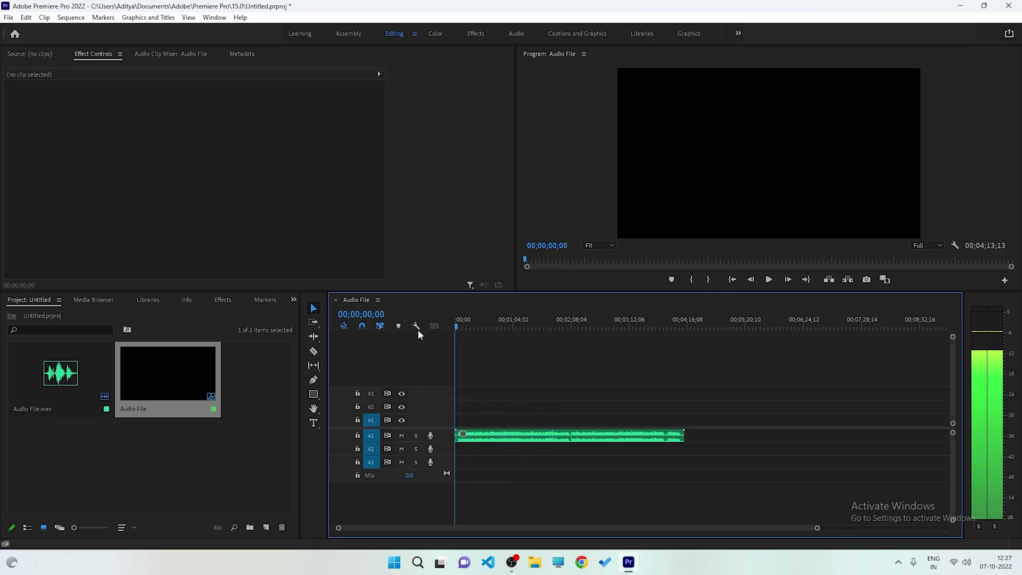
click(222, 299)
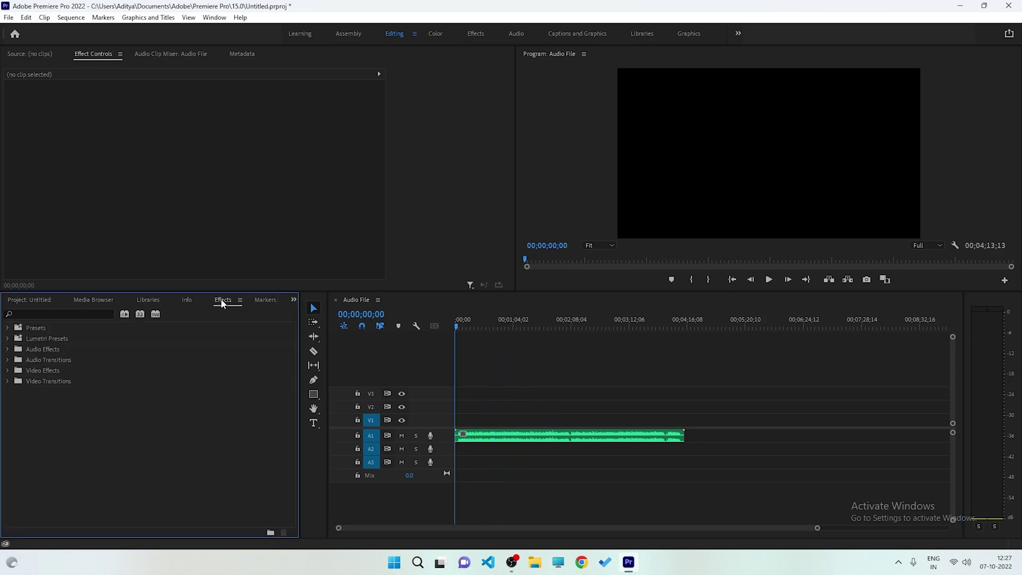
click(99, 313)
text(de)
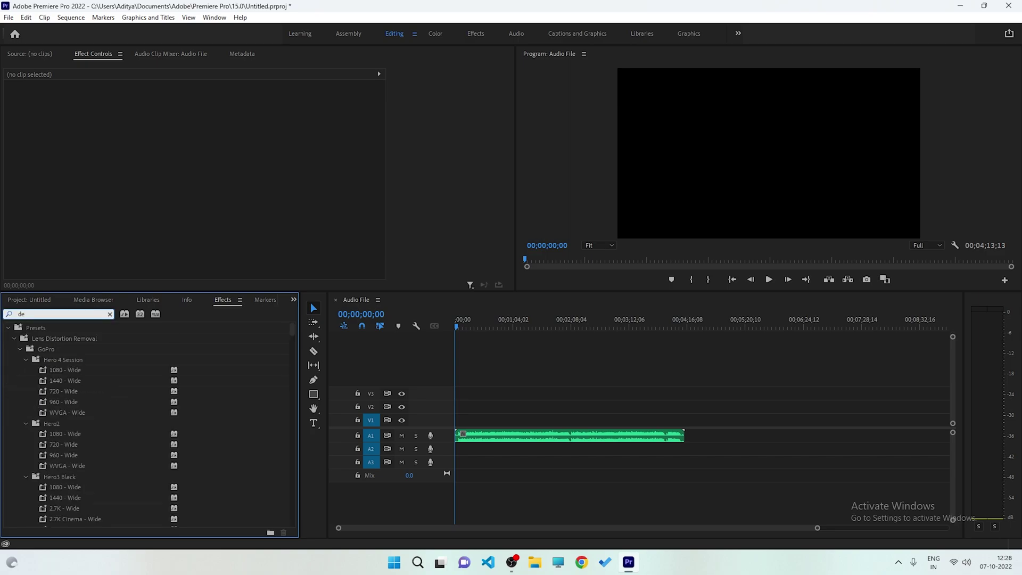
text(no)
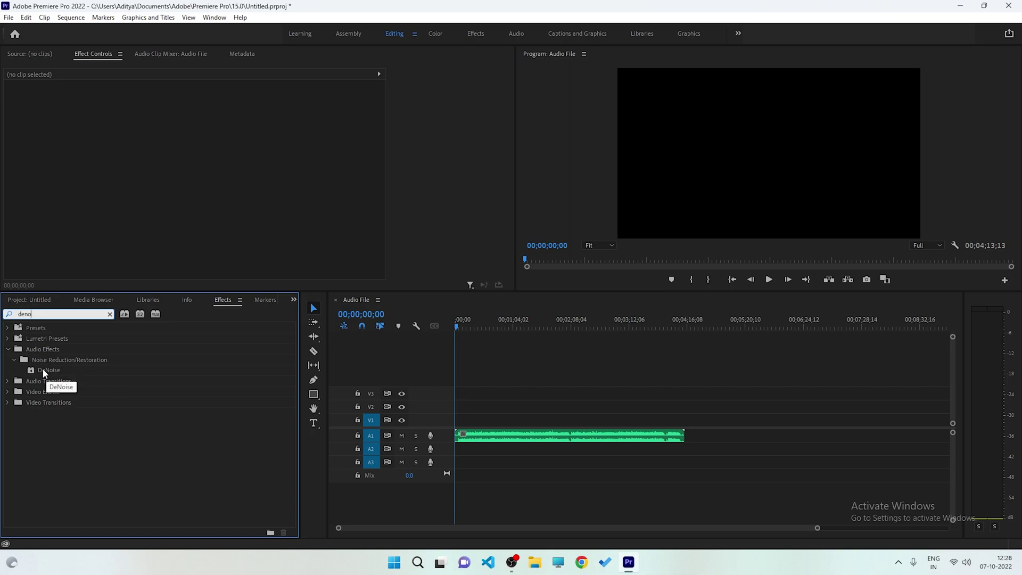
drag(40, 368, 655, 440)
click(644, 442)
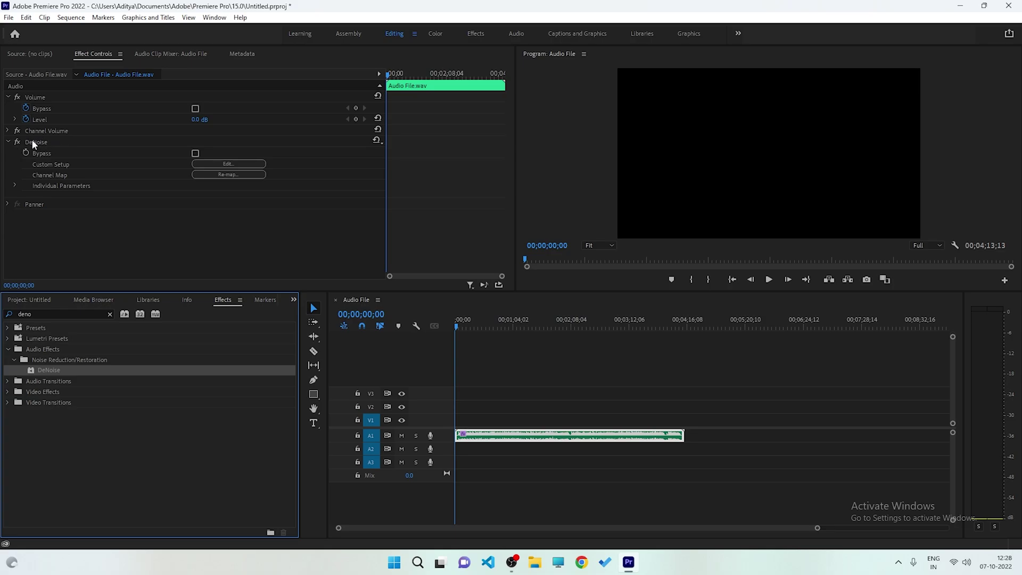
Step: Set the DeNoise Amount to 10% in its Clip Fx Editor while previewing playback
click(238, 164)
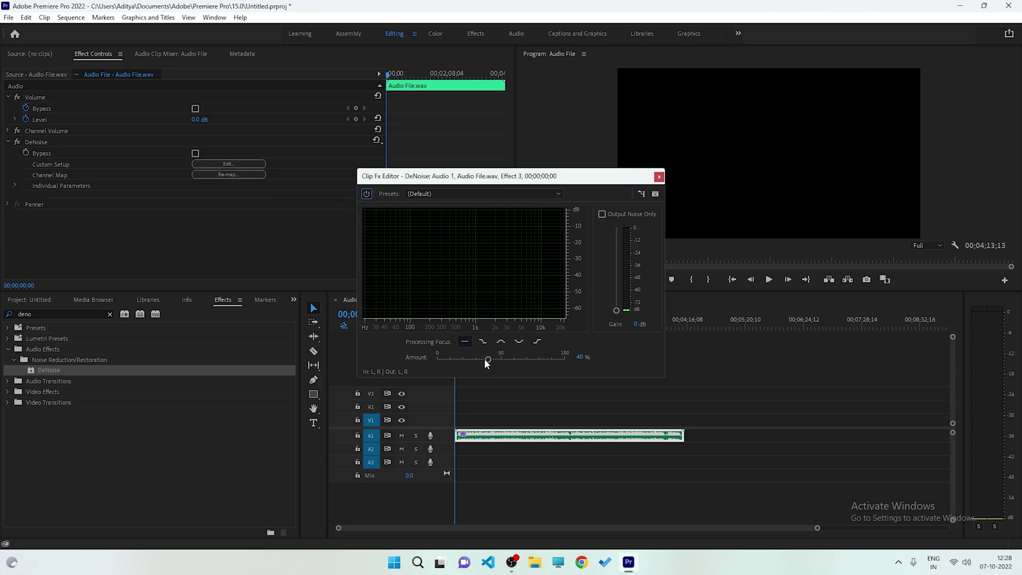
drag(487, 360, 501, 360)
drag(500, 362, 450, 361)
key(space)
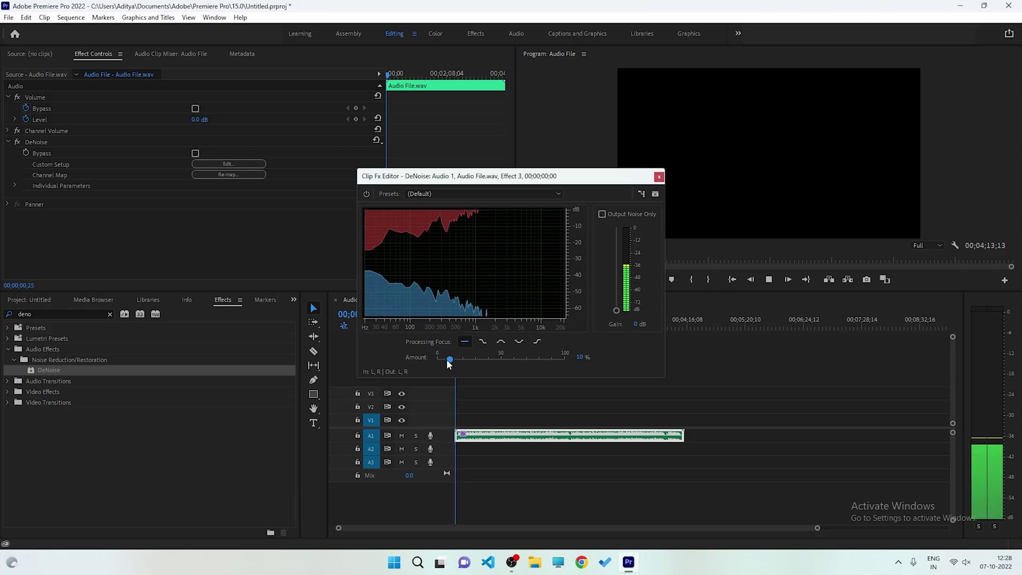
mouse_move(449, 359)
mouse_down()
mouse_move(488, 361)
mouse_move(450, 361)
mouse_up()
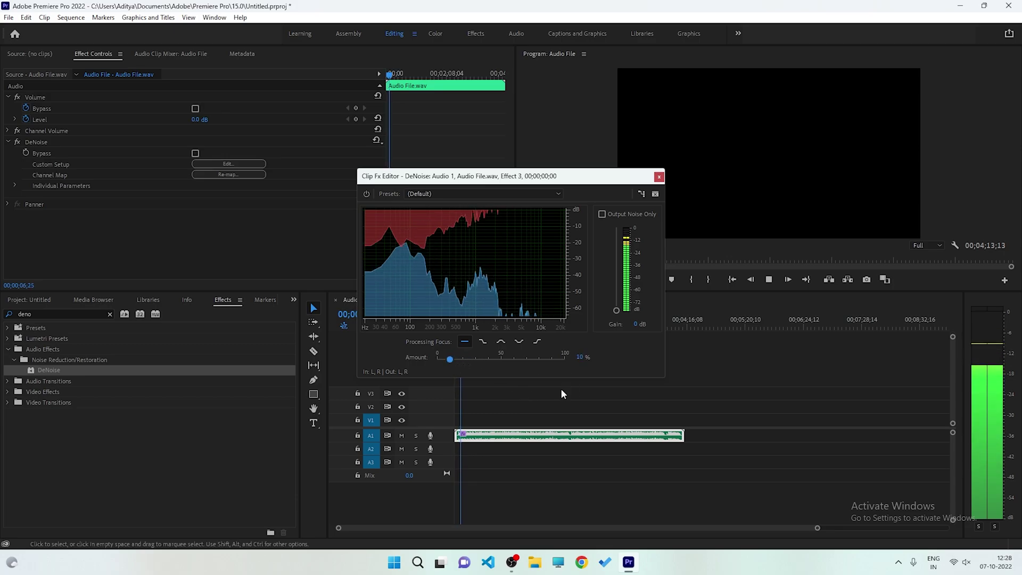
key(space)
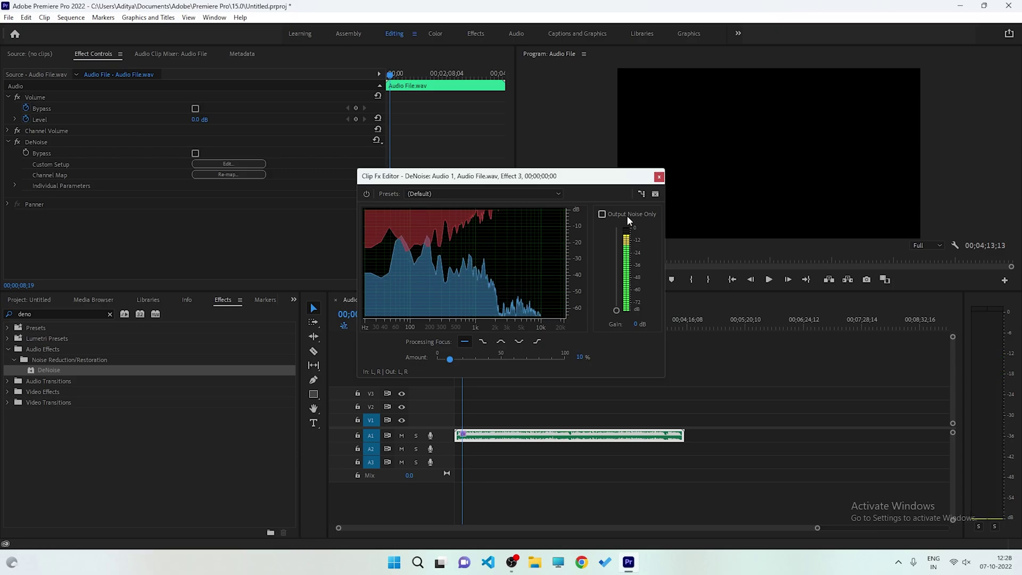
click(658, 176)
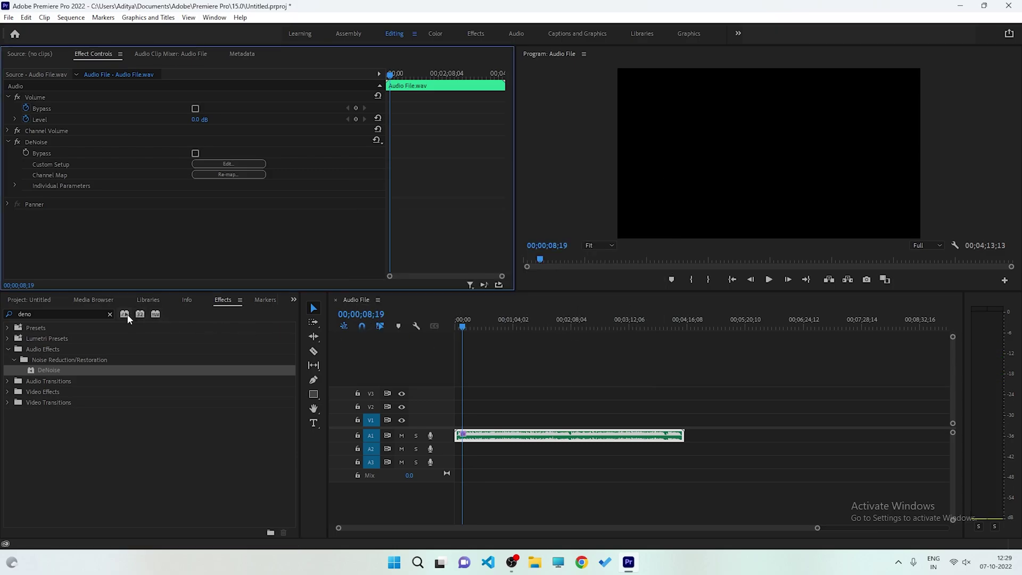
Step: Apply the Parametric Equalizer, found by searching 'par', to the audio clip
click(110, 313)
click(93, 312)
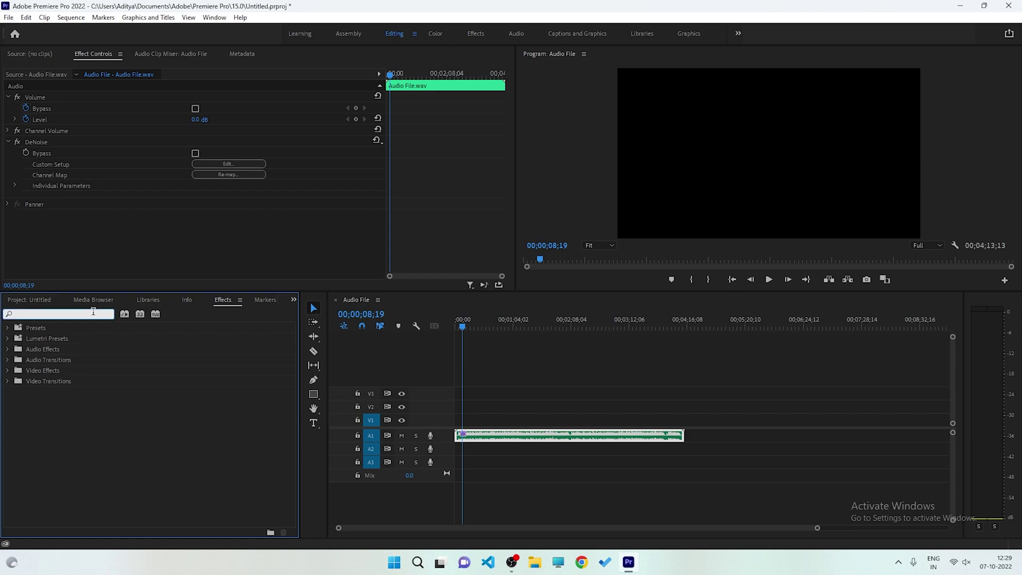
text(par)
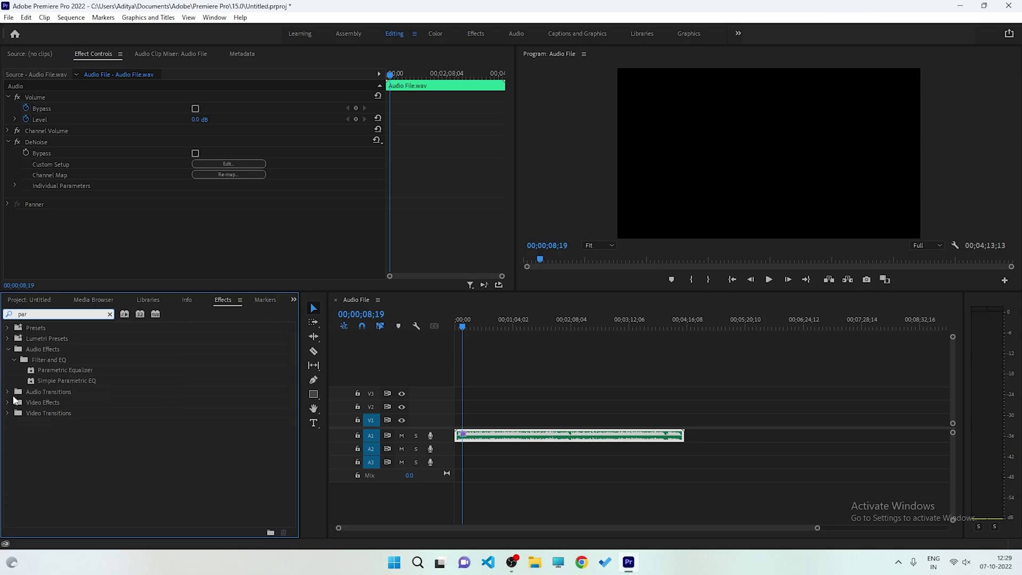
drag(53, 372, 568, 442)
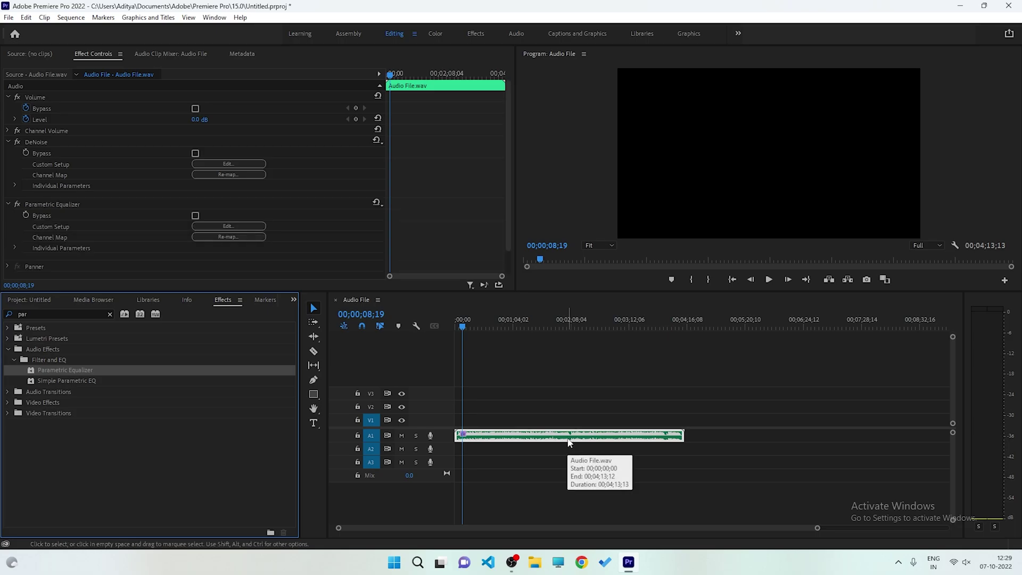
Step: Load the Loudness Maximizer preset in the equalizer's editor and play the audio
click(247, 226)
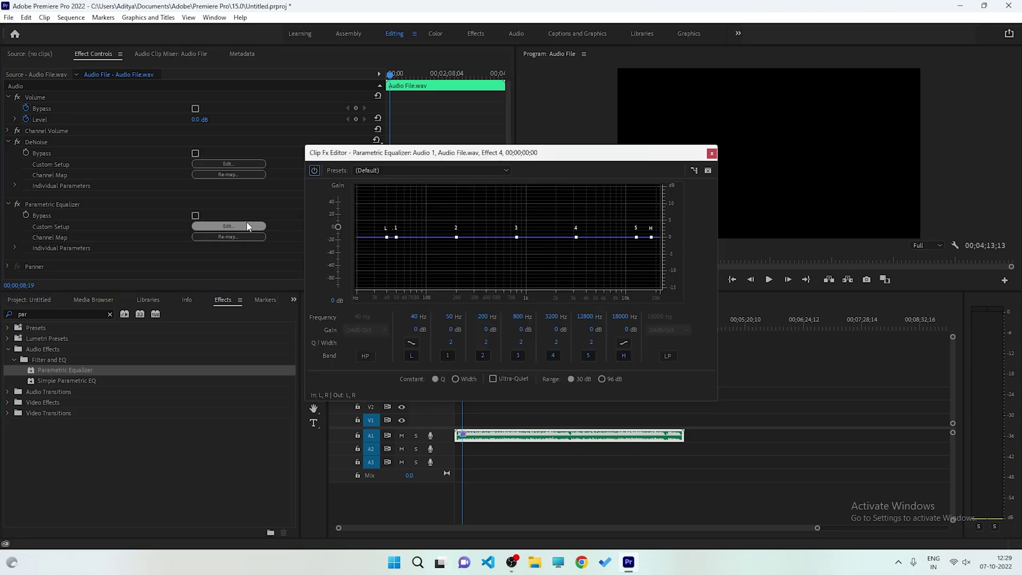
click(420, 170)
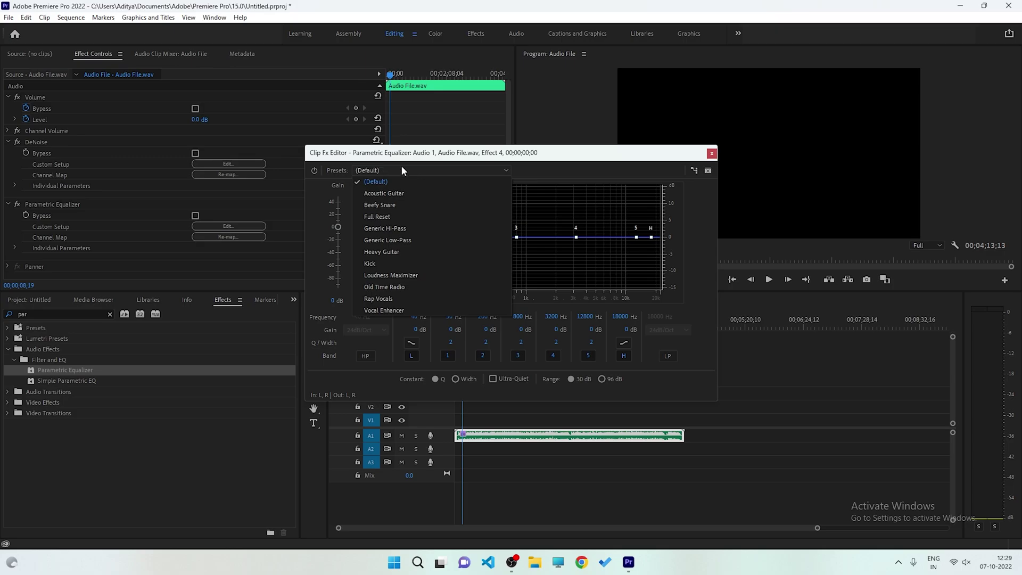
click(400, 276)
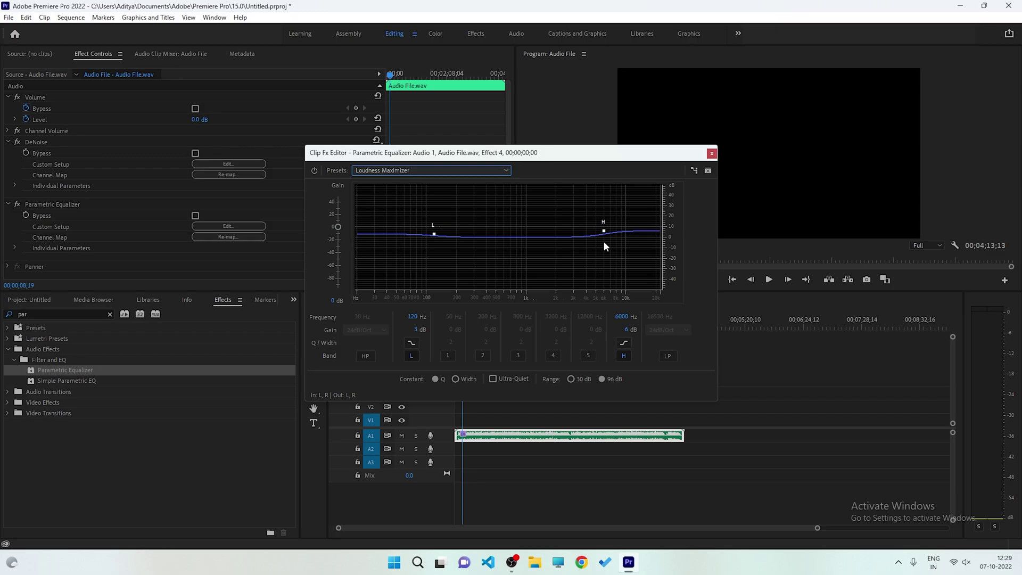
key(space)
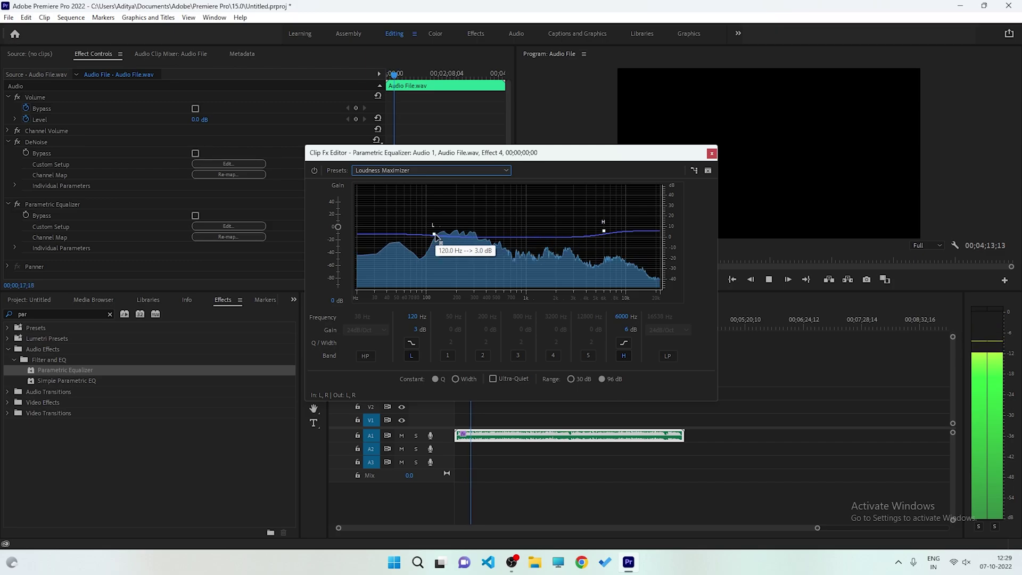
Step: Boost the low band to about 12 dB at 122 Hz and lower the high band
mouse_move(434, 234)
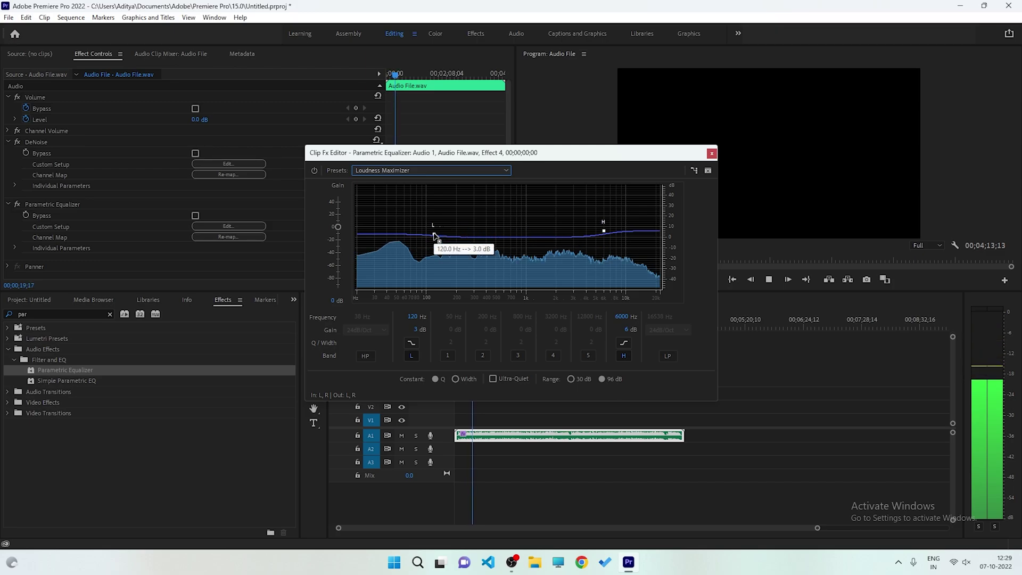
drag(434, 234, 434, 218)
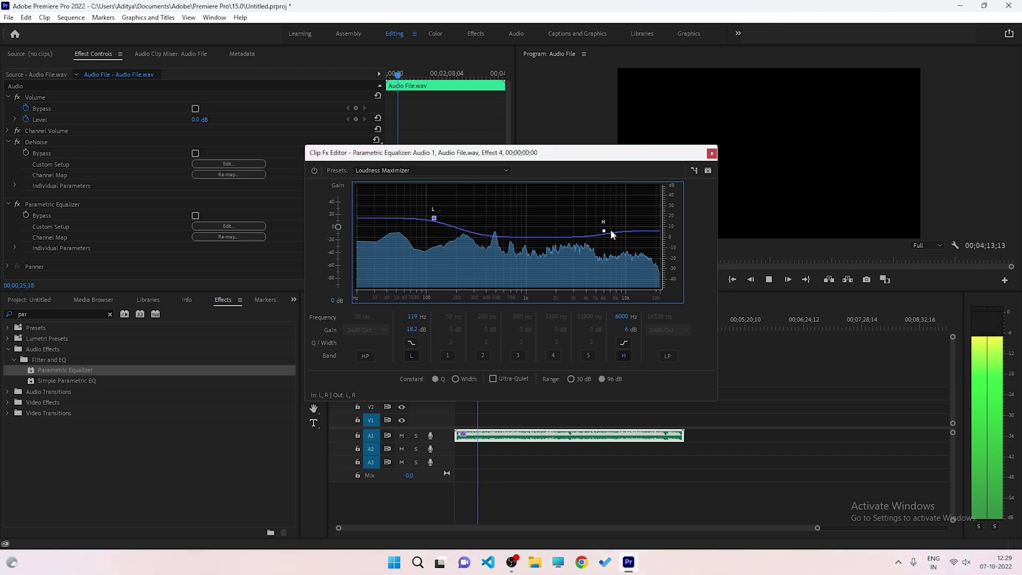
mouse_move(604, 230)
drag(604, 230, 604, 229)
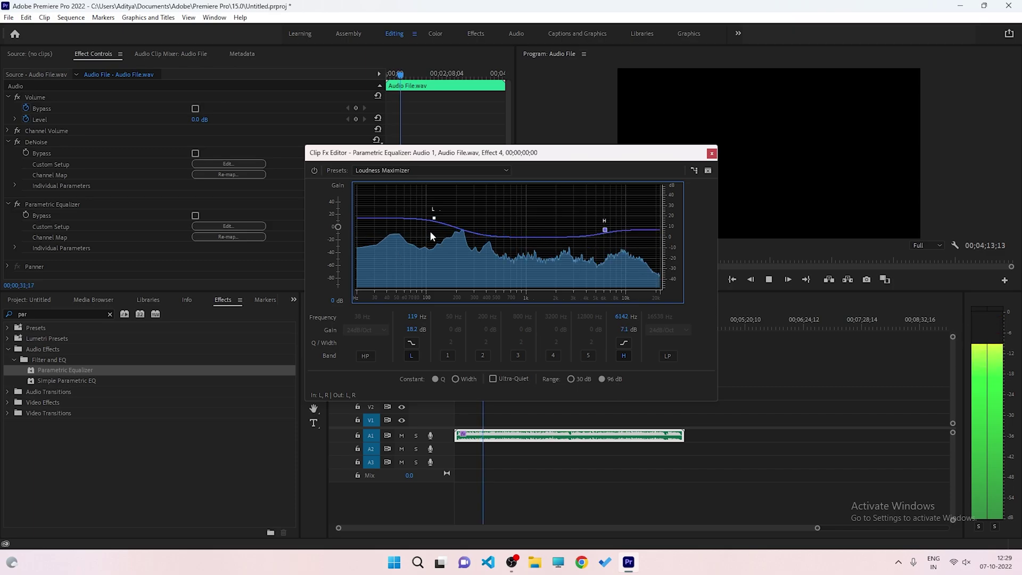
mouse_move(435, 218)
mouse_down()
mouse_move(436, 233)
mouse_move(435, 225)
mouse_up()
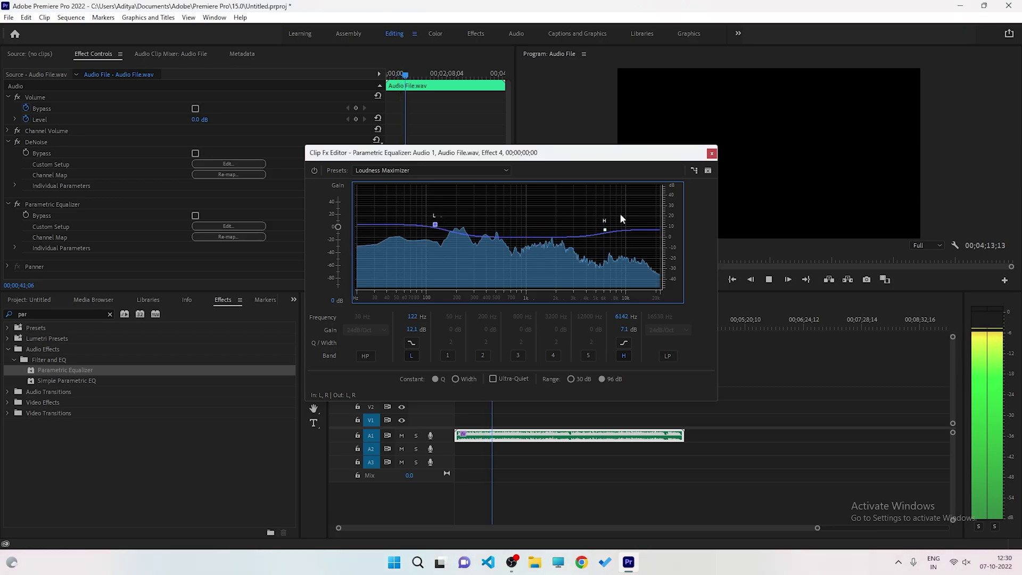
click(710, 153)
key(space)
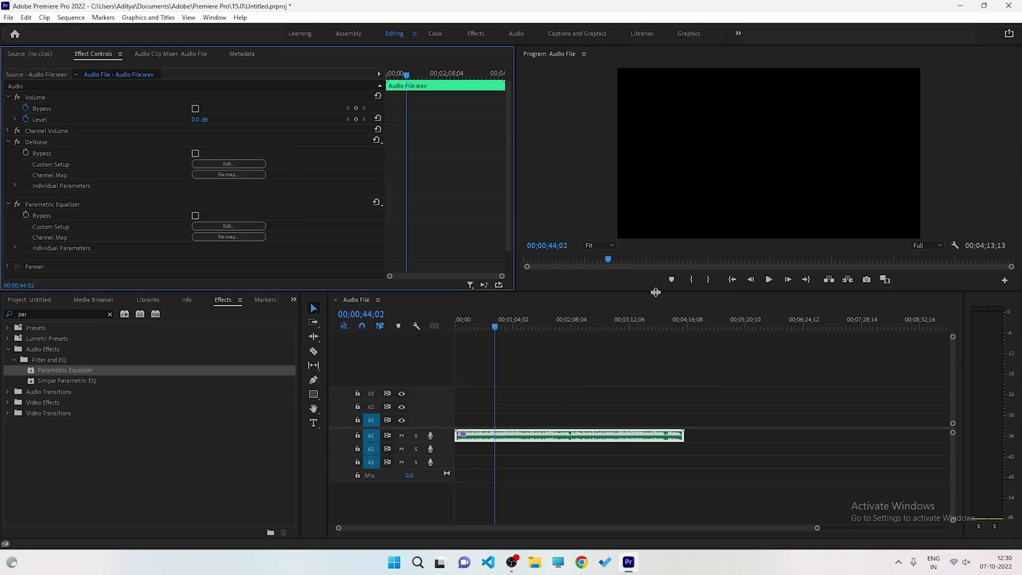
Step: Apply the Multiband Compressor, found by searching 'mul', to the A1 clip
click(110, 314)
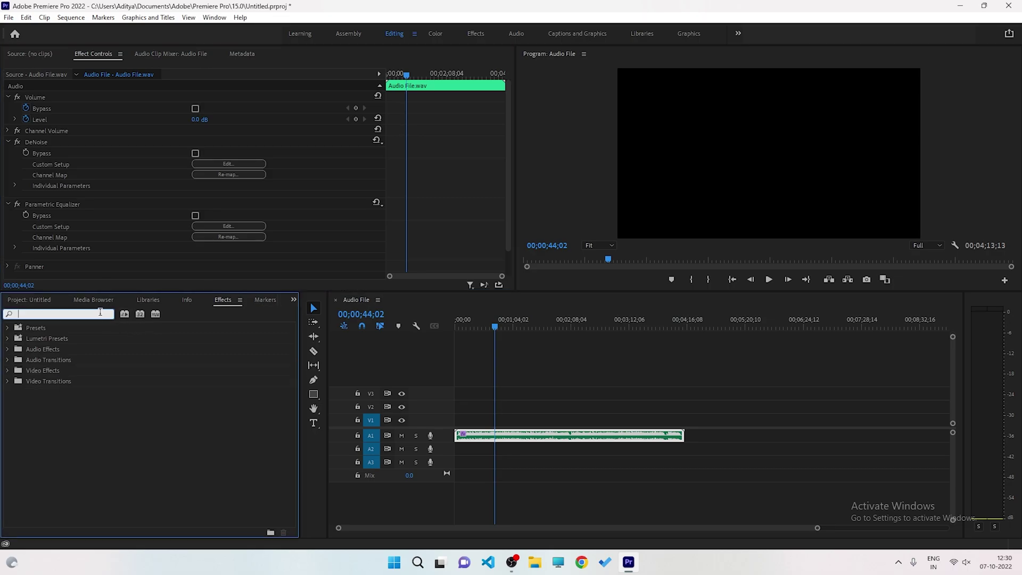
text(mul)
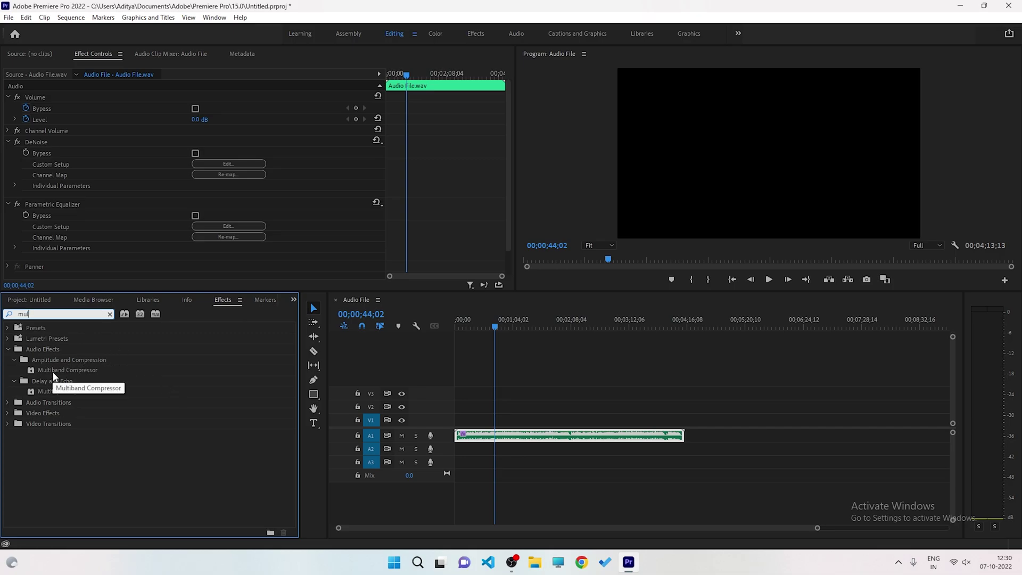
drag(58, 370, 619, 441)
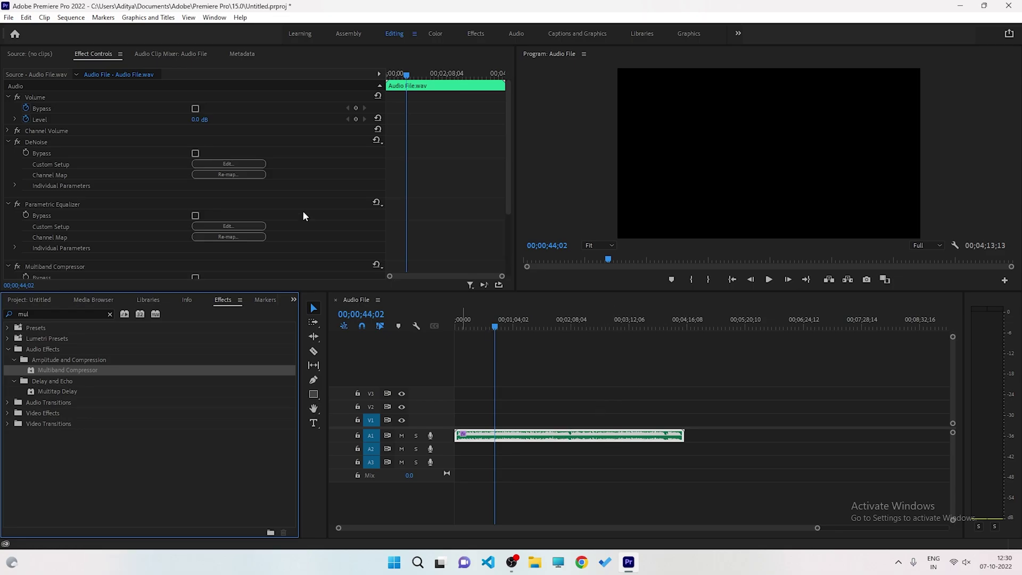
Step: Choose the Broadcast preset in the compressor's editor, then close the editor
scroll(354, 182, down, 2)
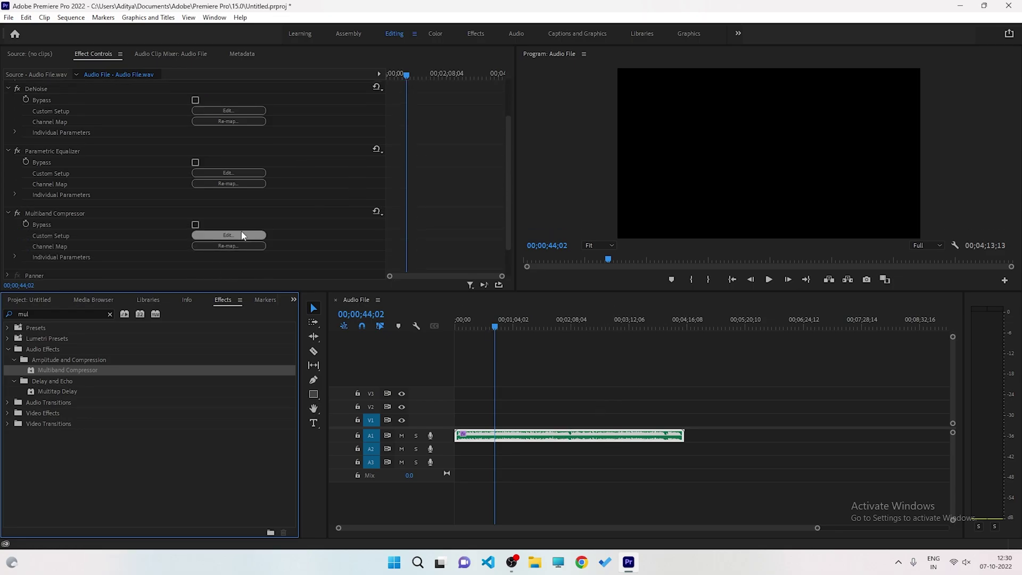
click(241, 234)
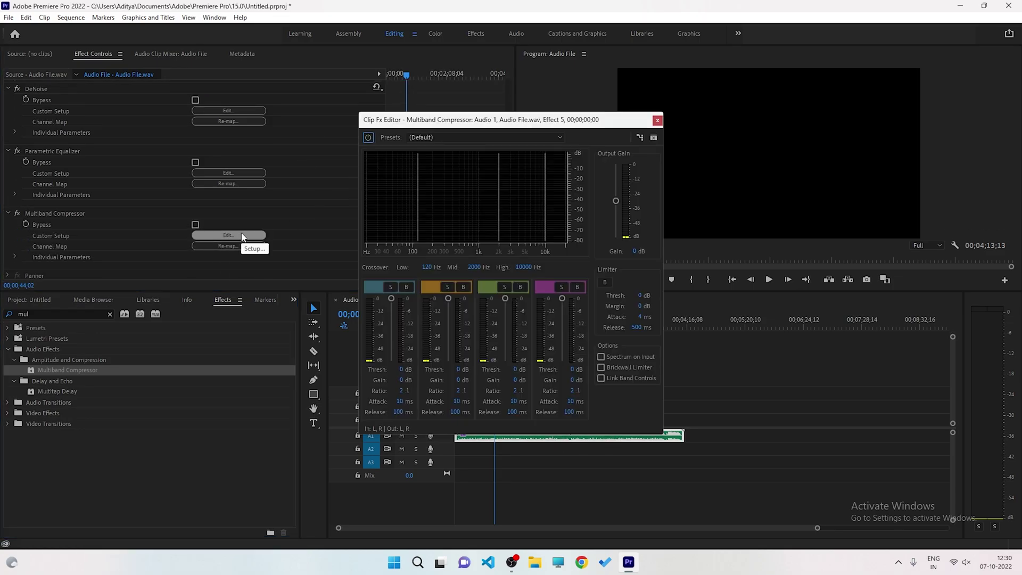
click(422, 140)
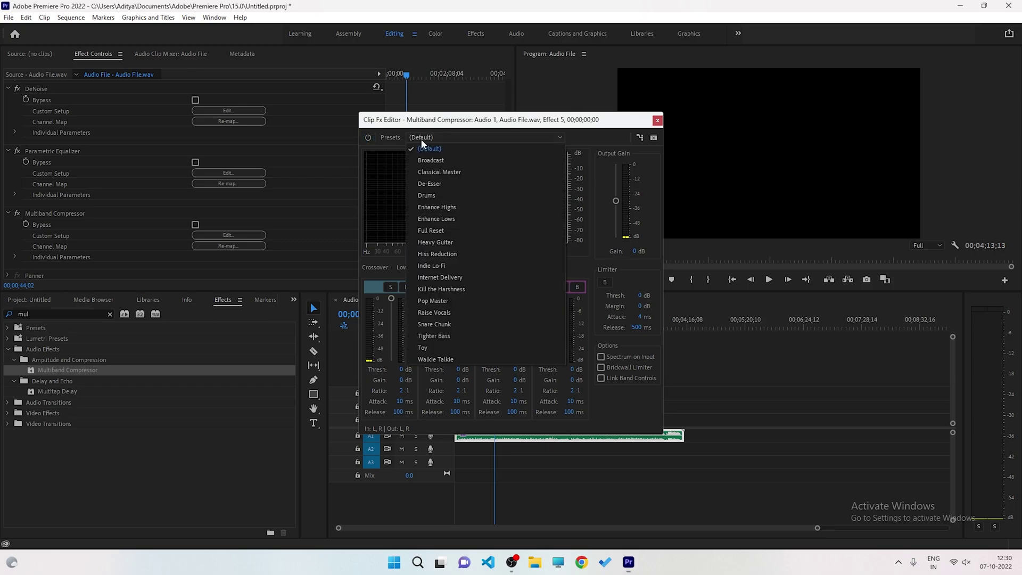
click(439, 162)
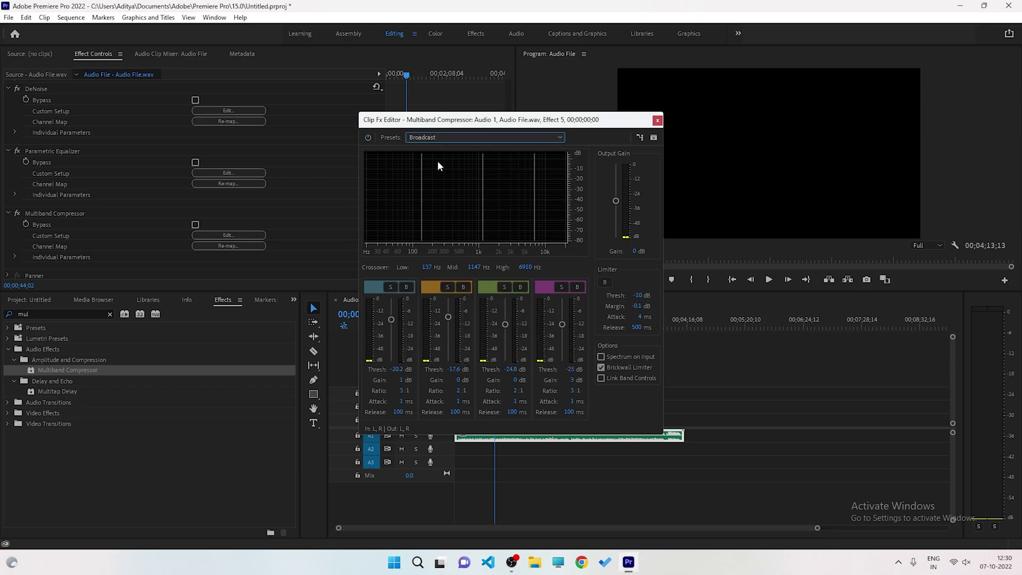
click(658, 121)
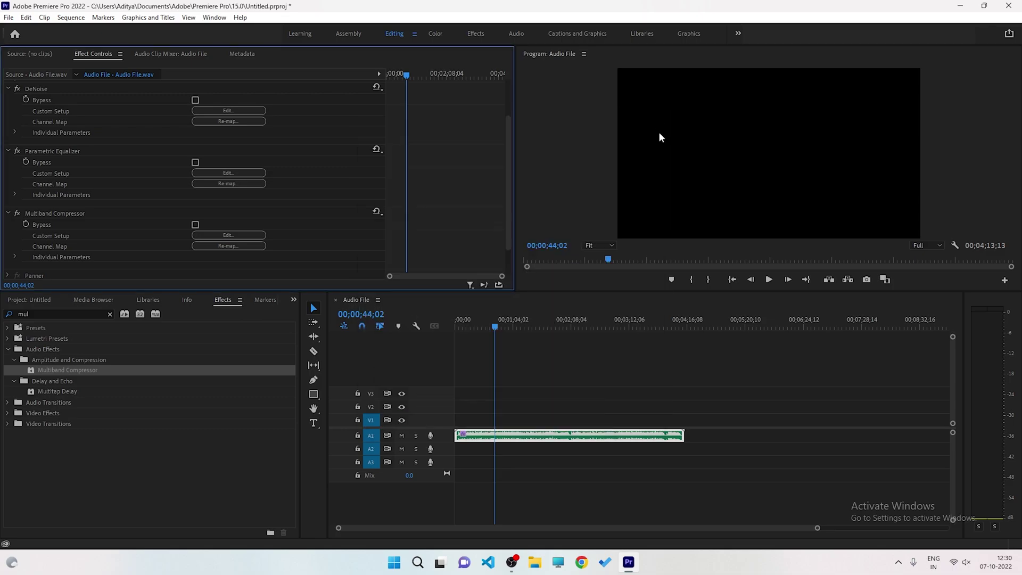
click(681, 352)
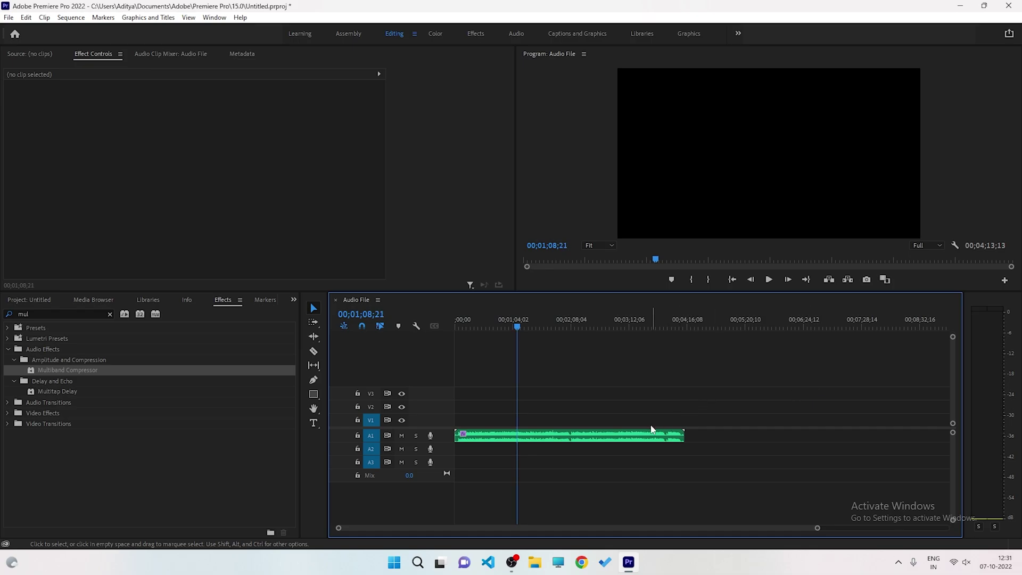
Step: Adjust the A1 clip's audio gain by -10 dB
click(638, 436)
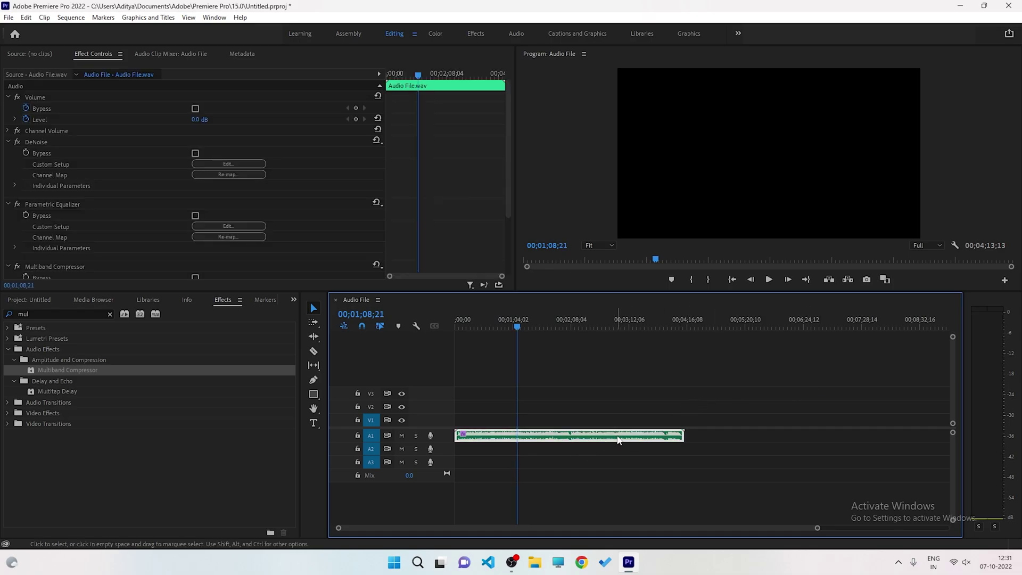
right_click(618, 440)
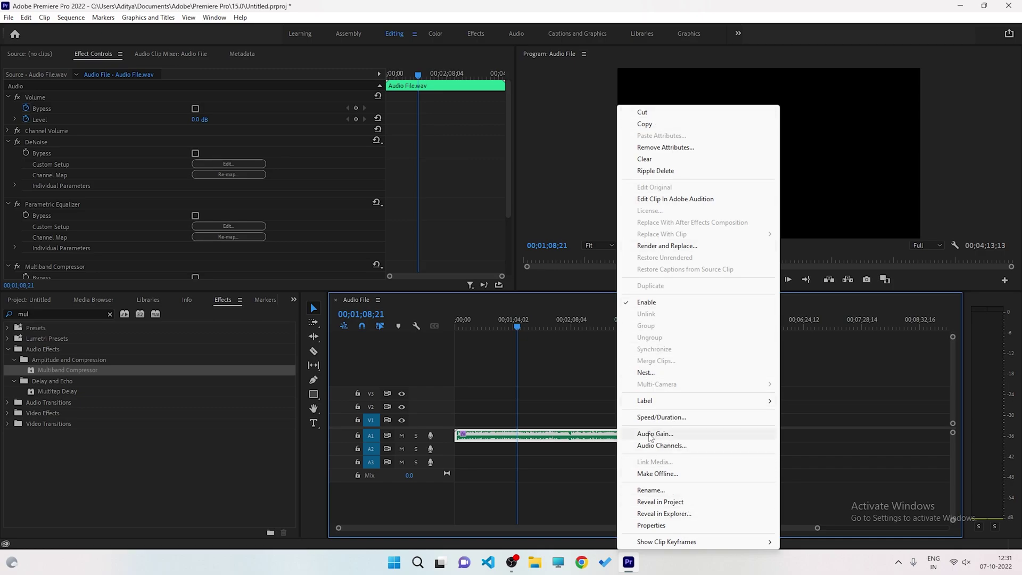
click(650, 433)
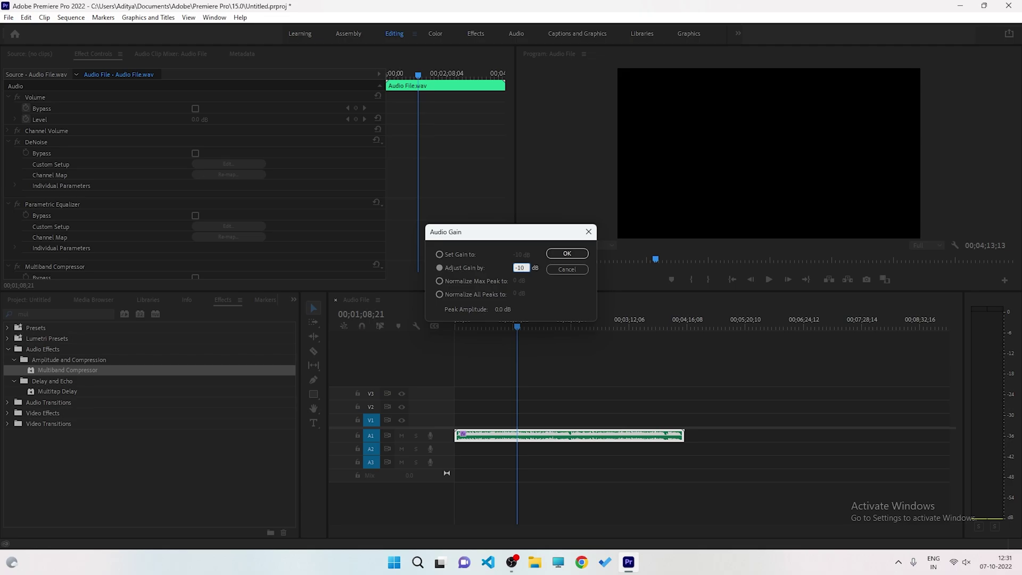
text(-10)
click(567, 253)
click(642, 356)
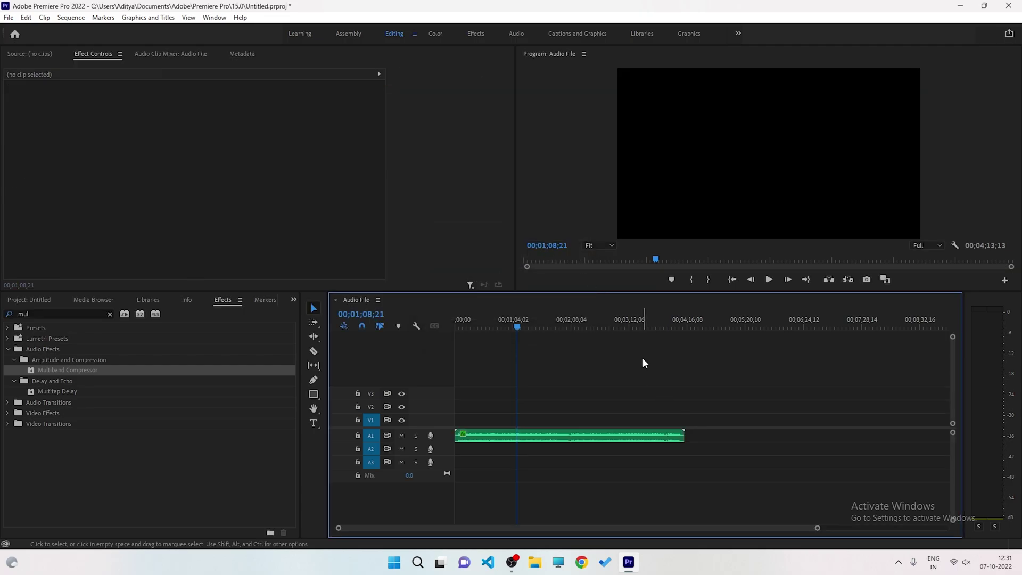
Step: Play back briefly to check the quieter clip, then reselect it
key(space)
key(space)
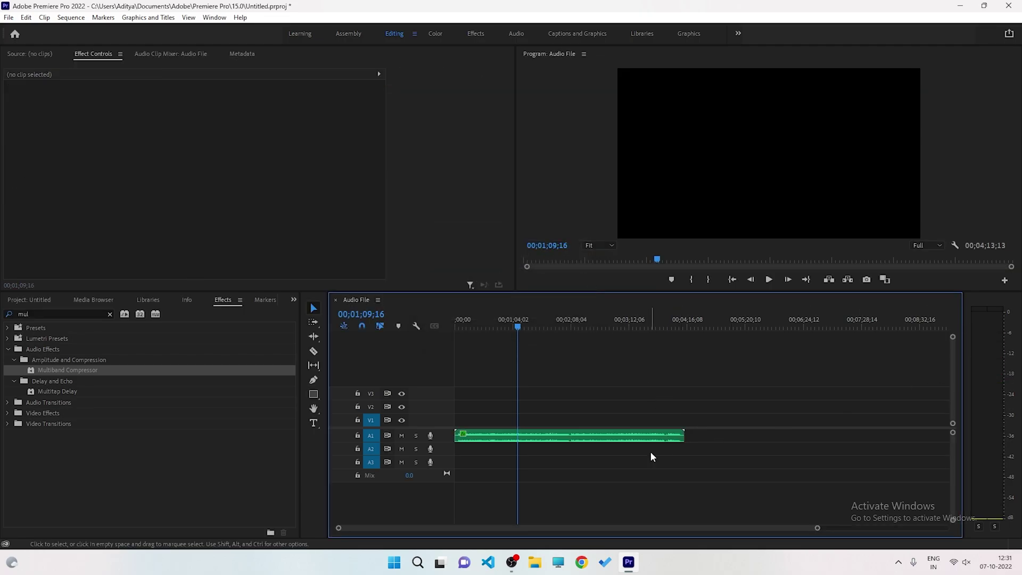
key(space)
key(space)
click(546, 441)
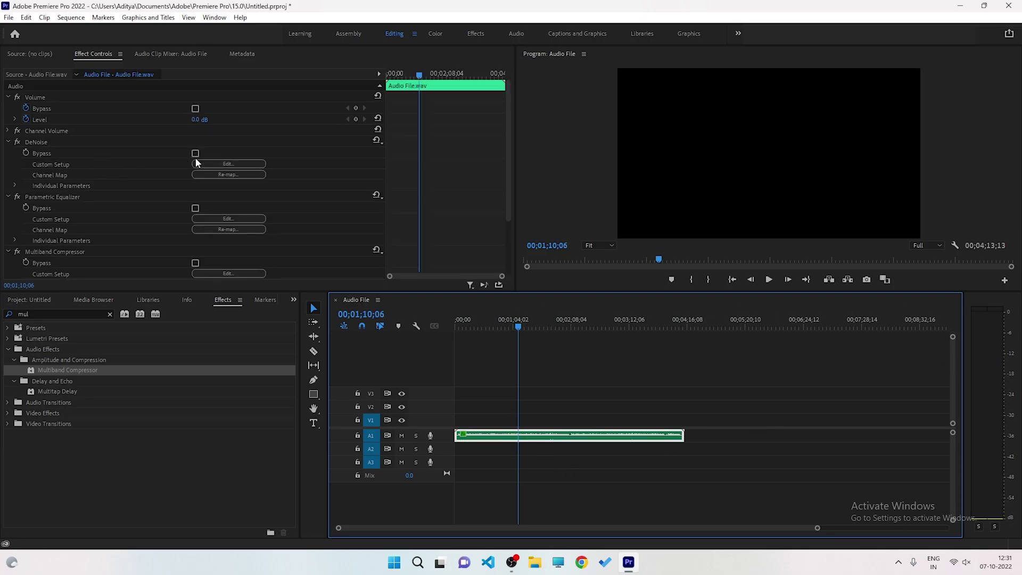
Step: Change the DeNoise Amount from 10% to 15% and close its editor
click(210, 164)
drag(450, 359, 453, 361)
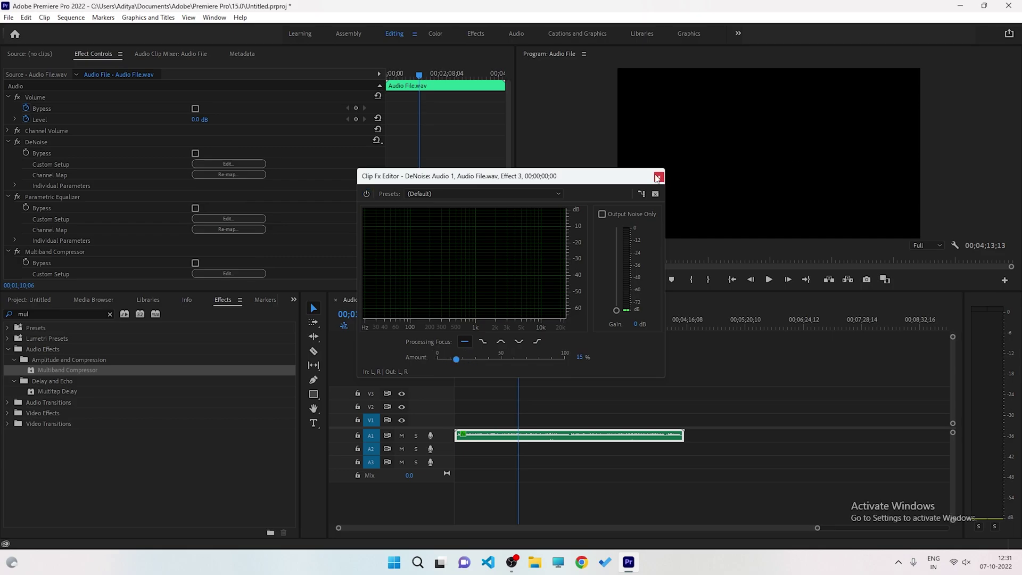
click(659, 176)
click(673, 397)
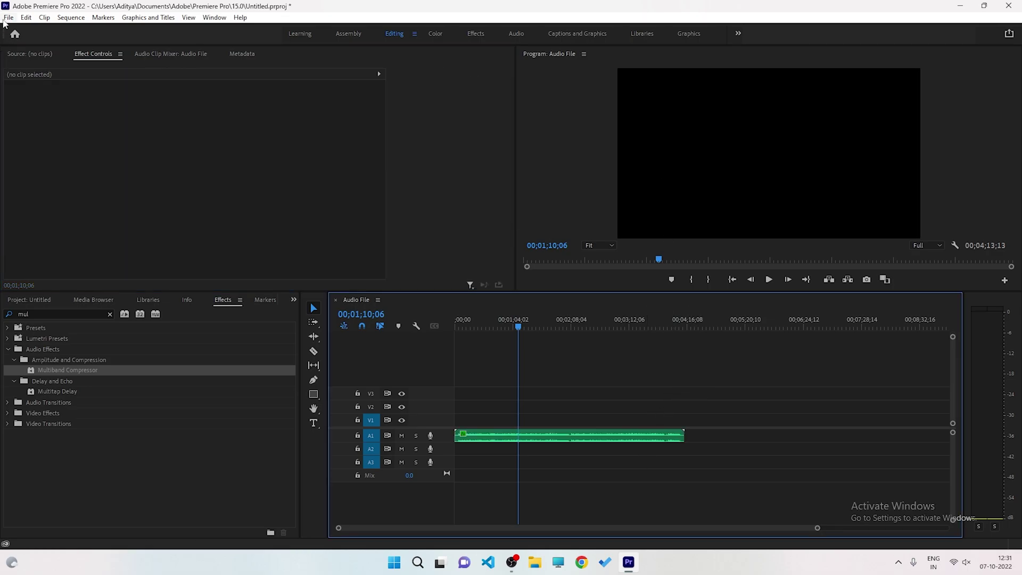
Step: Export the sequence to Audio File.mp3 with the MP3 128 kbps format
click(6, 19)
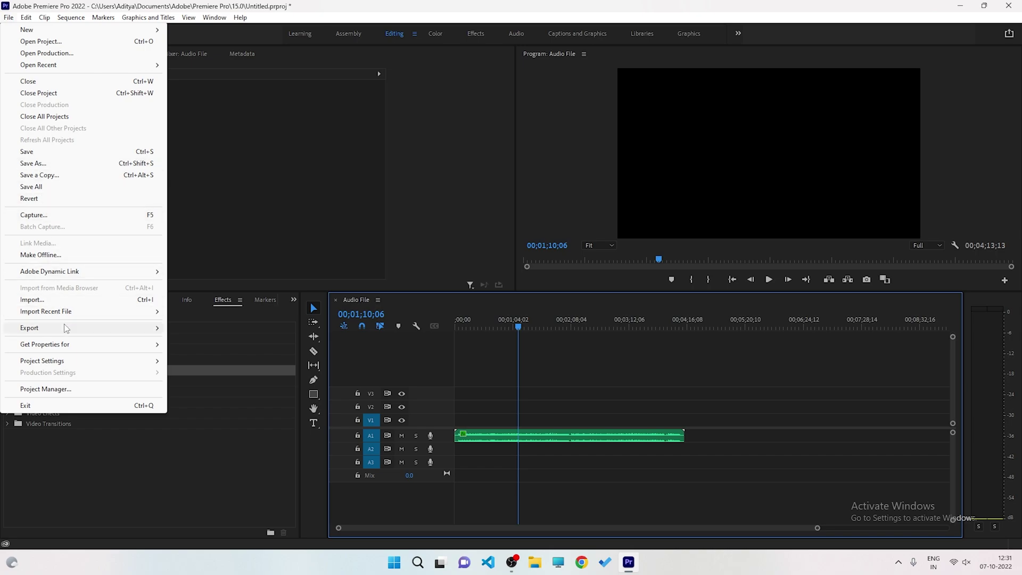
mouse_move(66, 328)
click(234, 327)
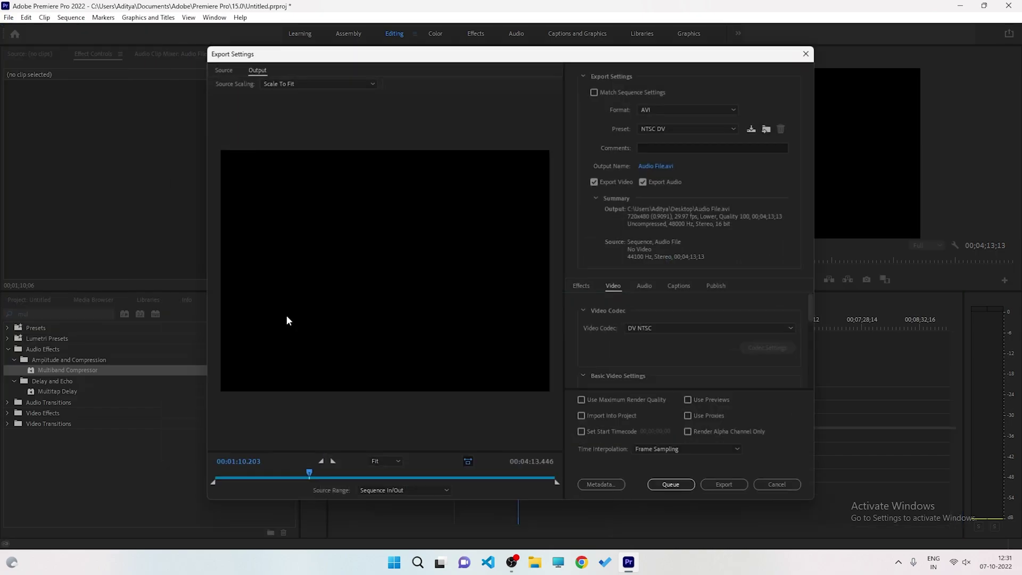
click(644, 110)
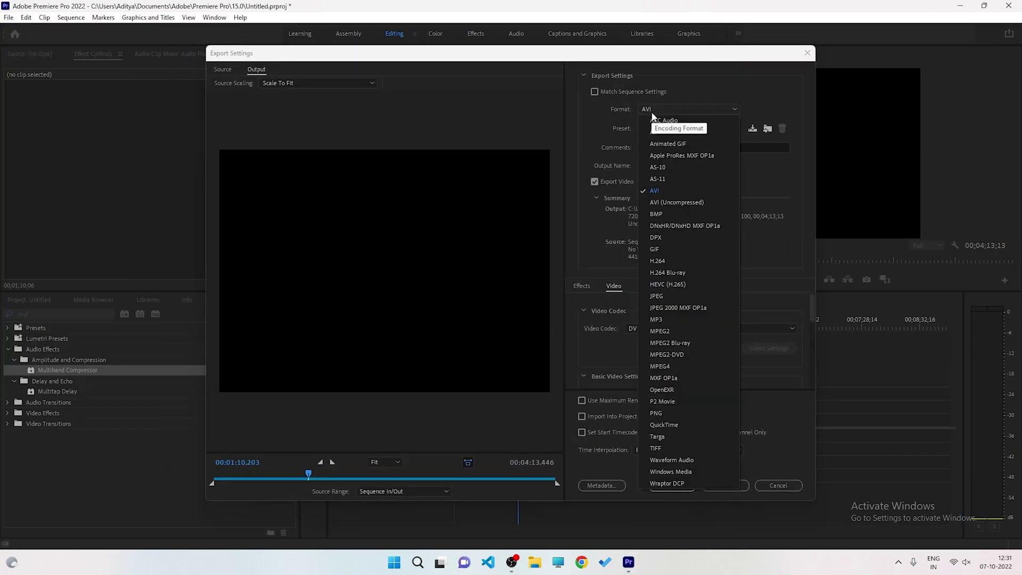
click(675, 319)
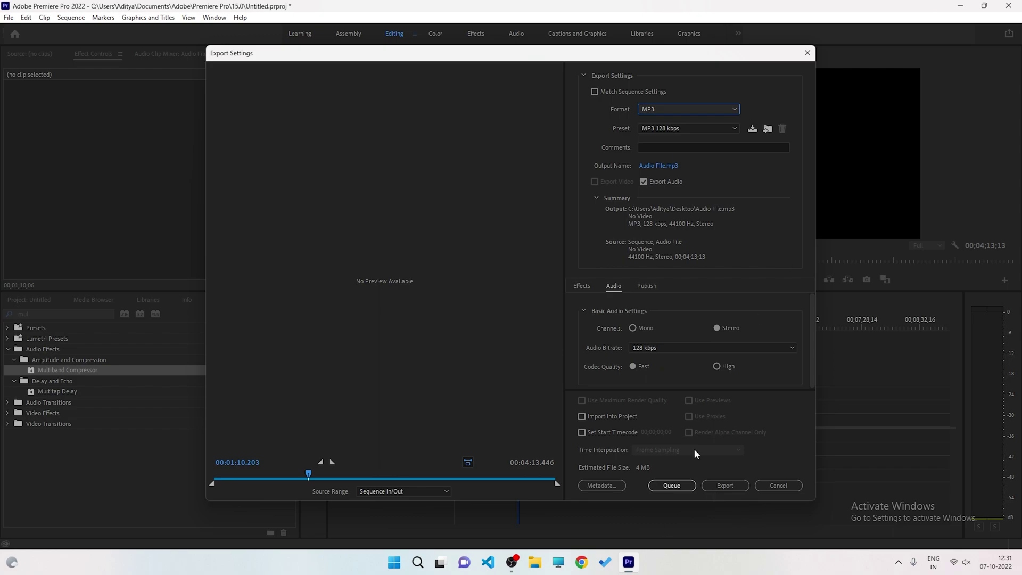
click(726, 486)
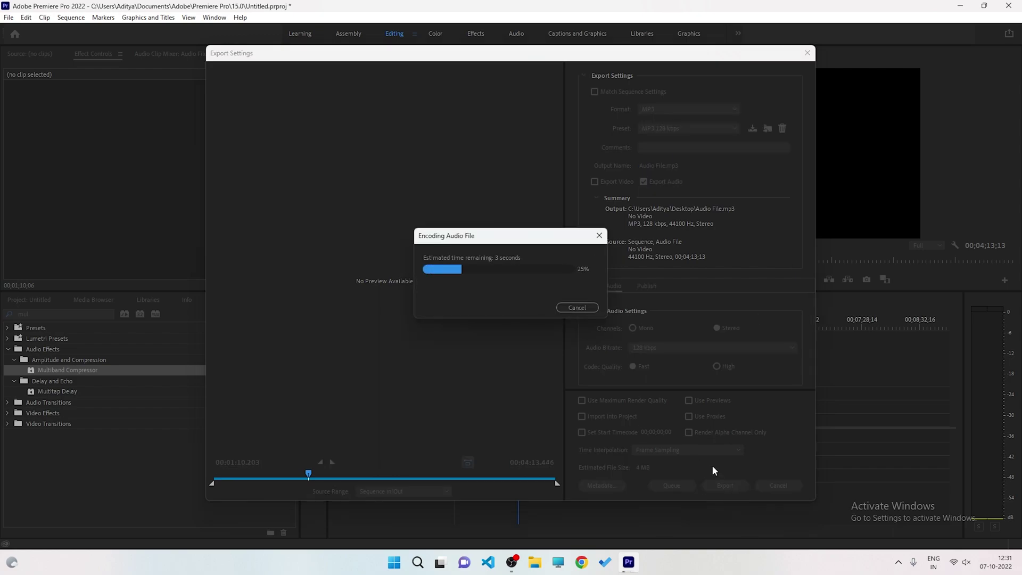